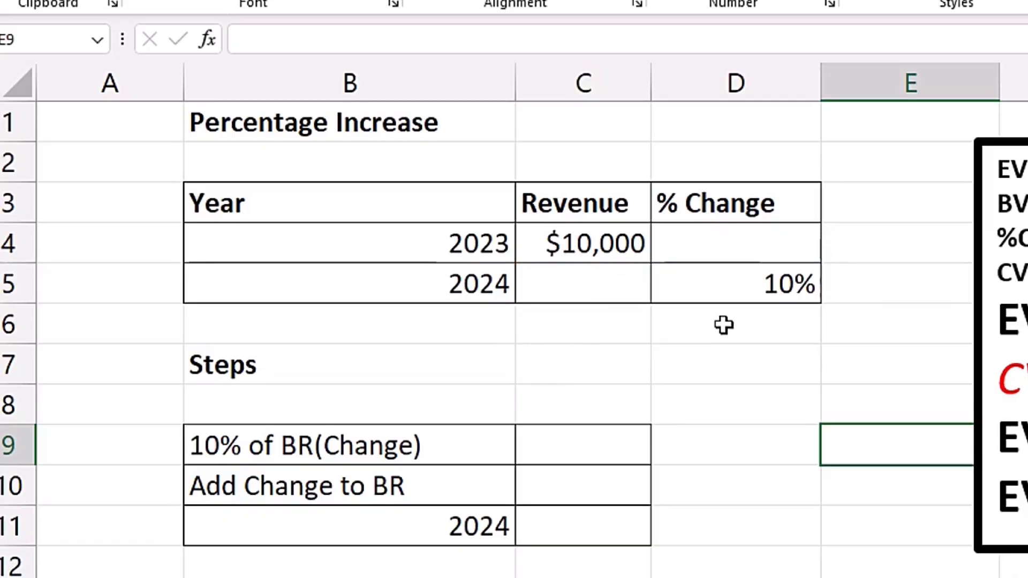
Step: Calculate the 10% change in cell C9 by multiplying the percentage by the 2023 revenue with =D5*C4
left_click(591, 445)
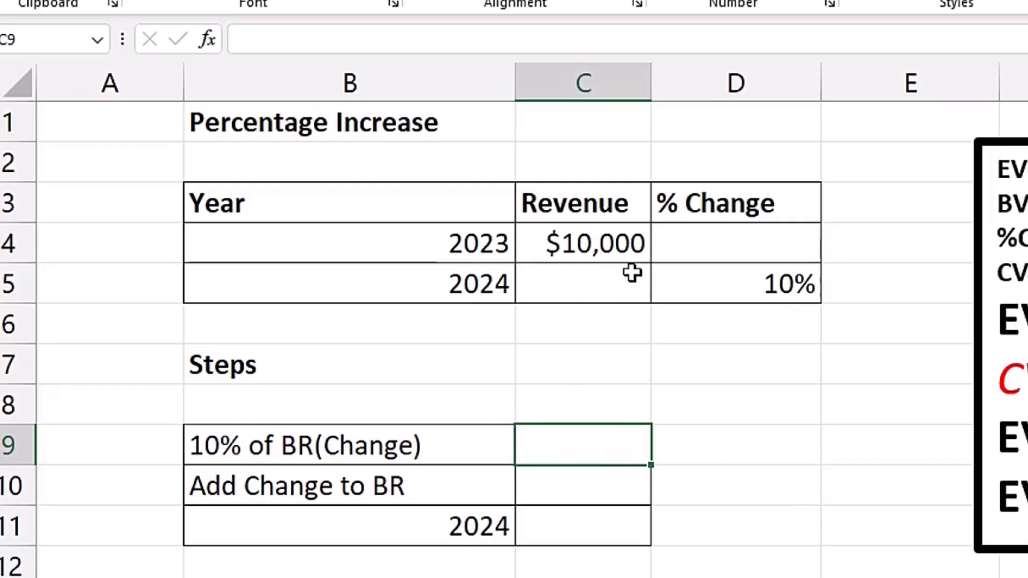
type("=")
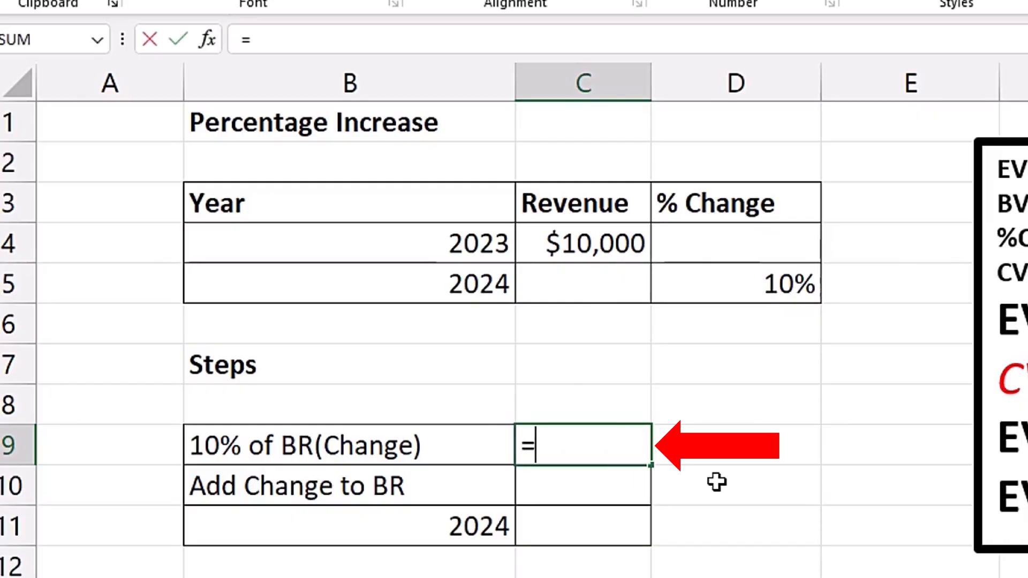
left_click(748, 284)
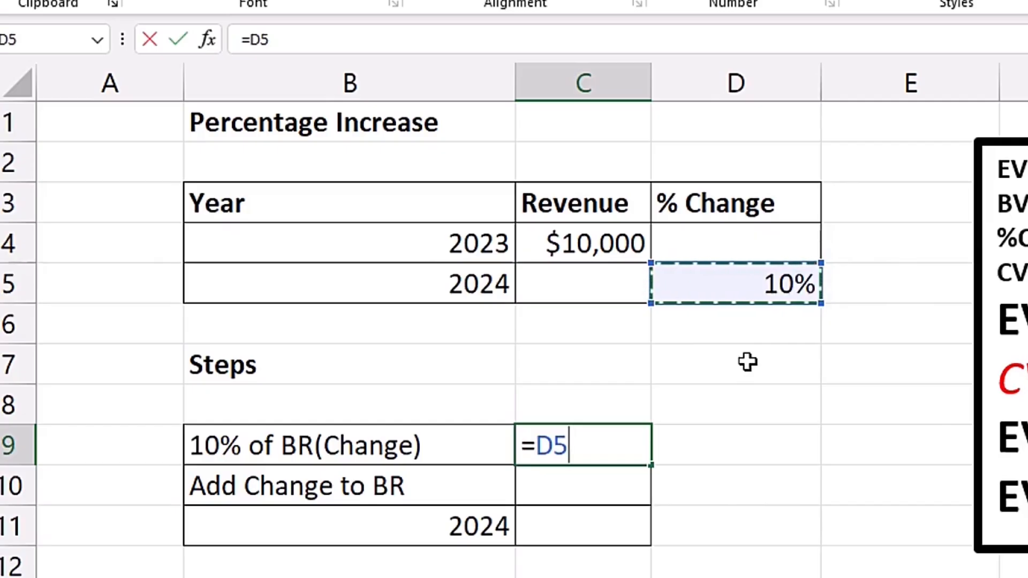
type("*")
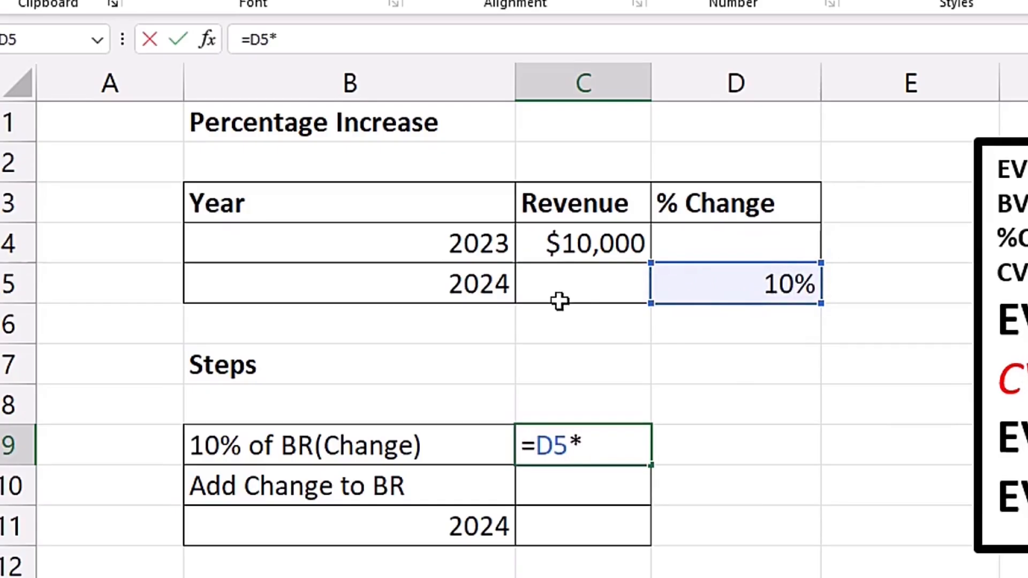
left_click(601, 242)
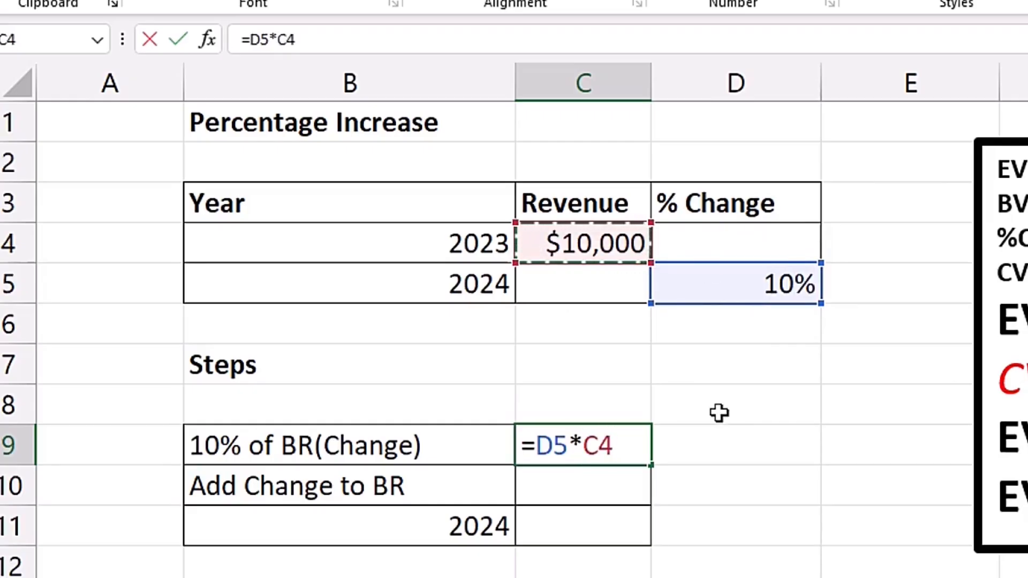
key("Return")
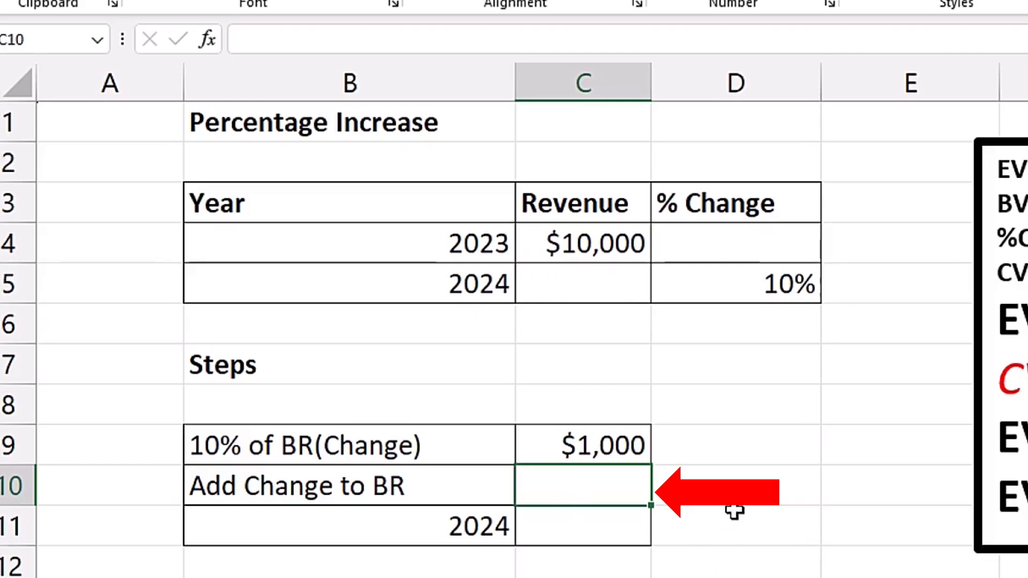
Step: Add the change to the 2023 revenue in cell C10 with the formula =C9+C4
type("=")
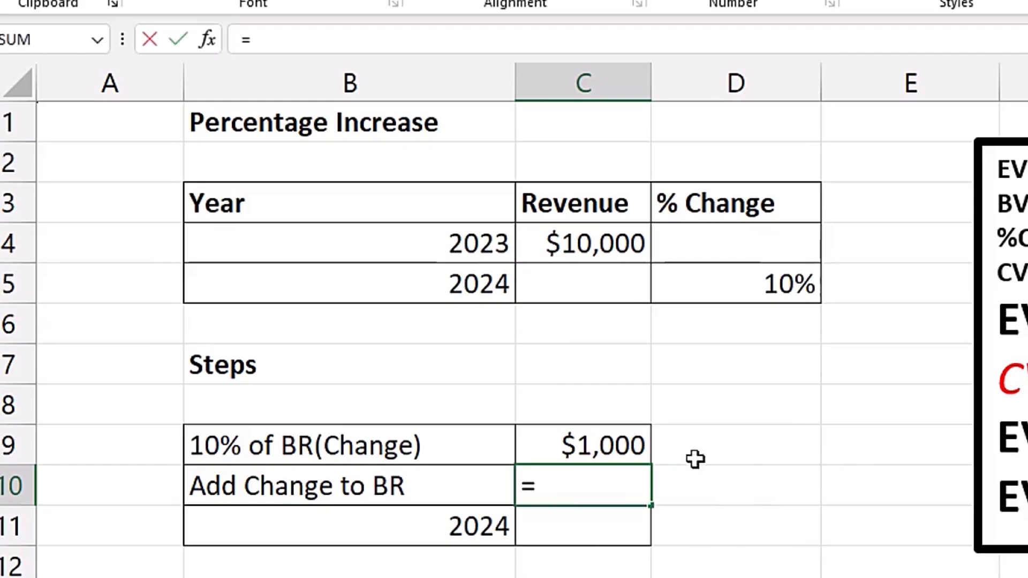
left_click(587, 442)
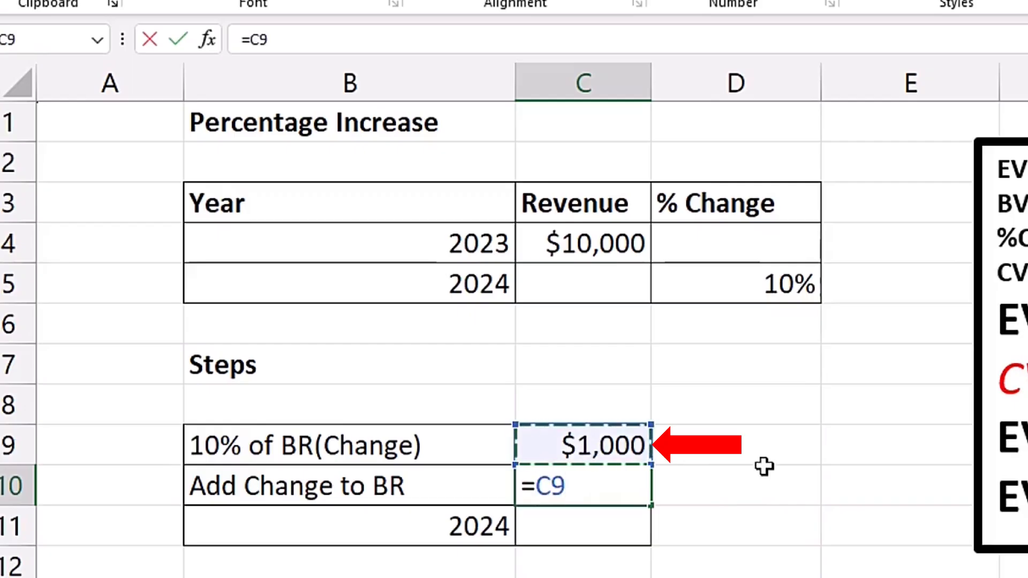
type("+")
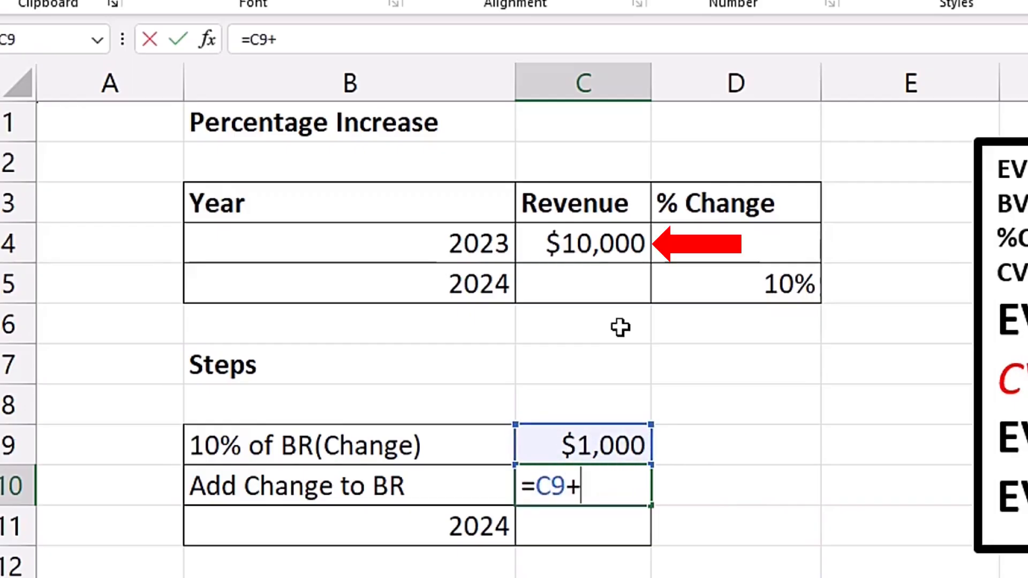
left_click(602, 244)
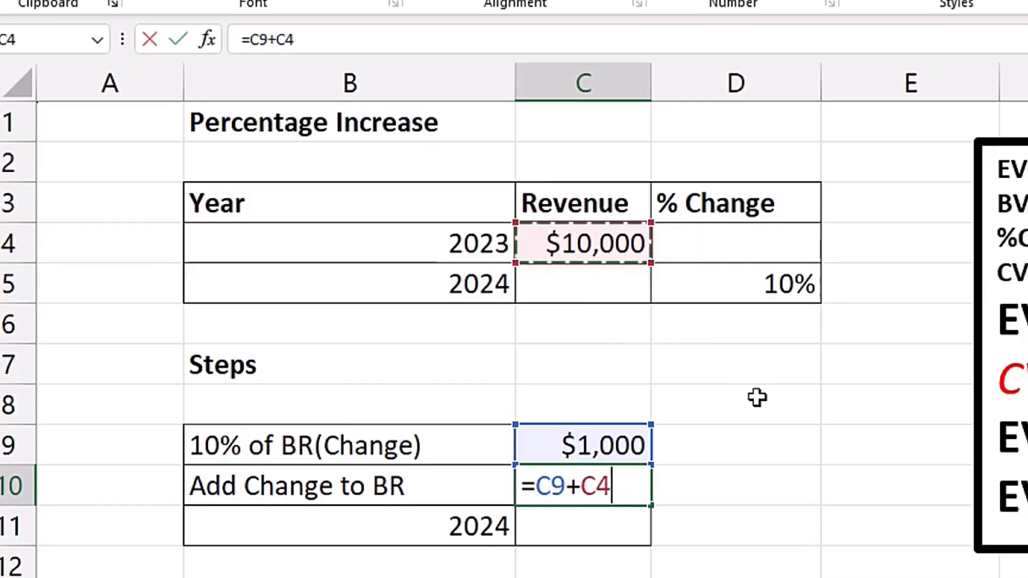
key("Return")
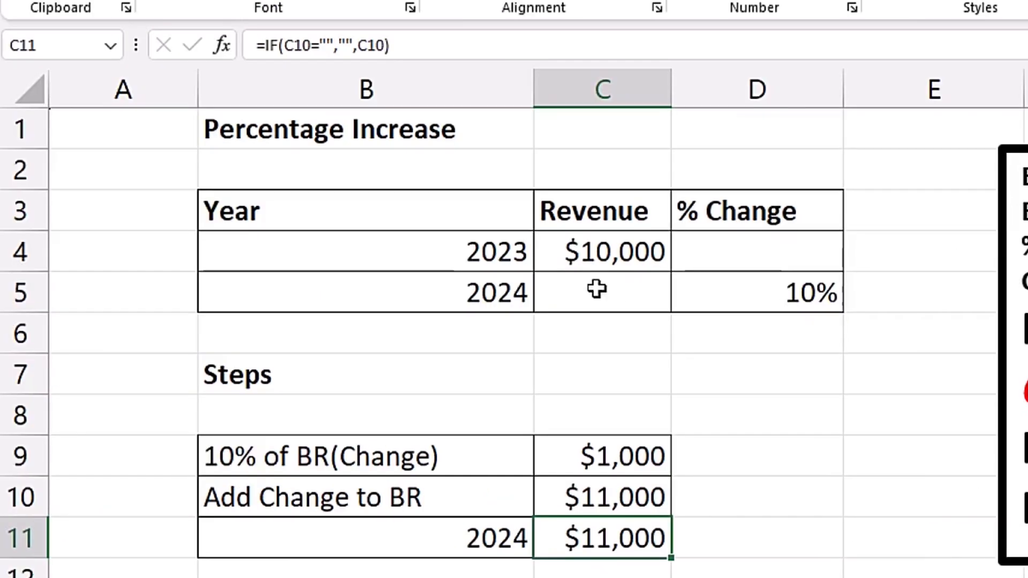
Step: Calculate the 2024 revenue in cell C5 directly with the single formula =C4*(1+D5)
left_click(594, 286)
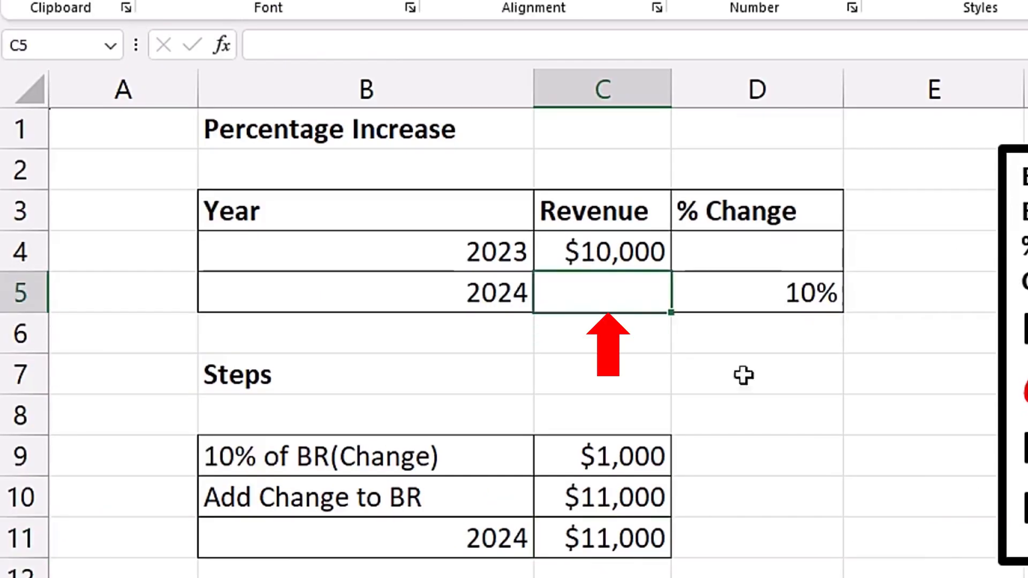
type("=")
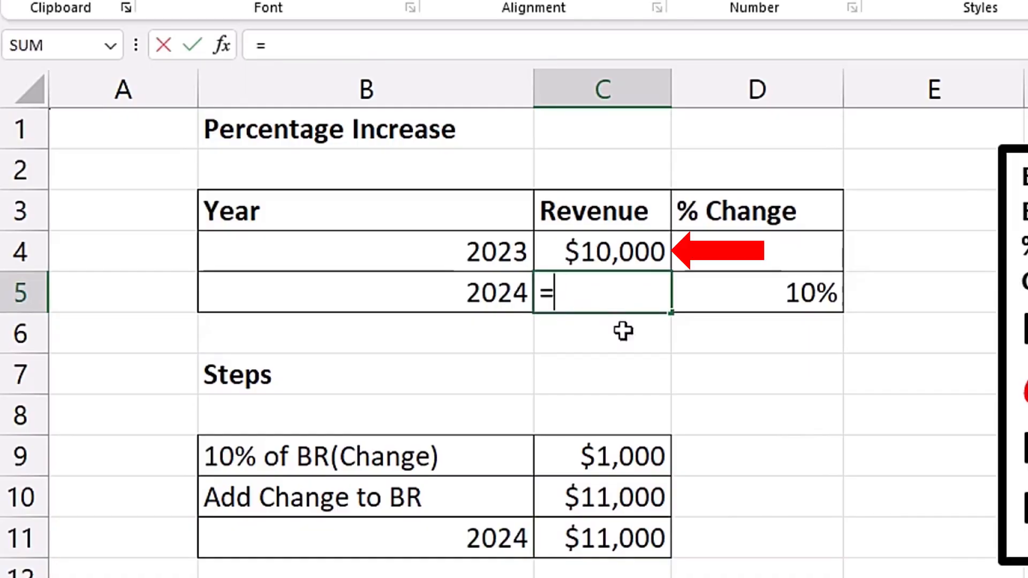
left_click(602, 251)
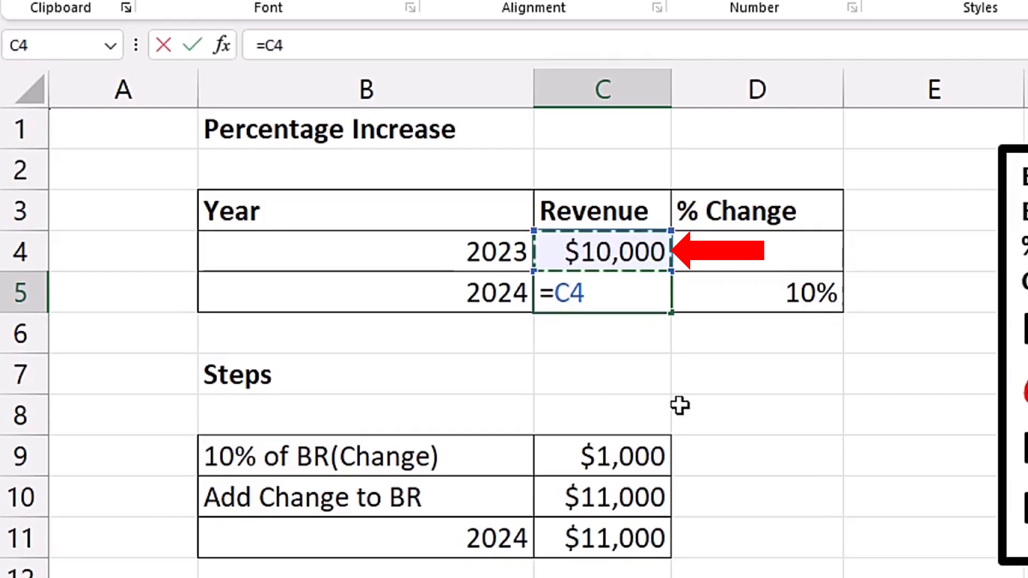
type("*(1+")
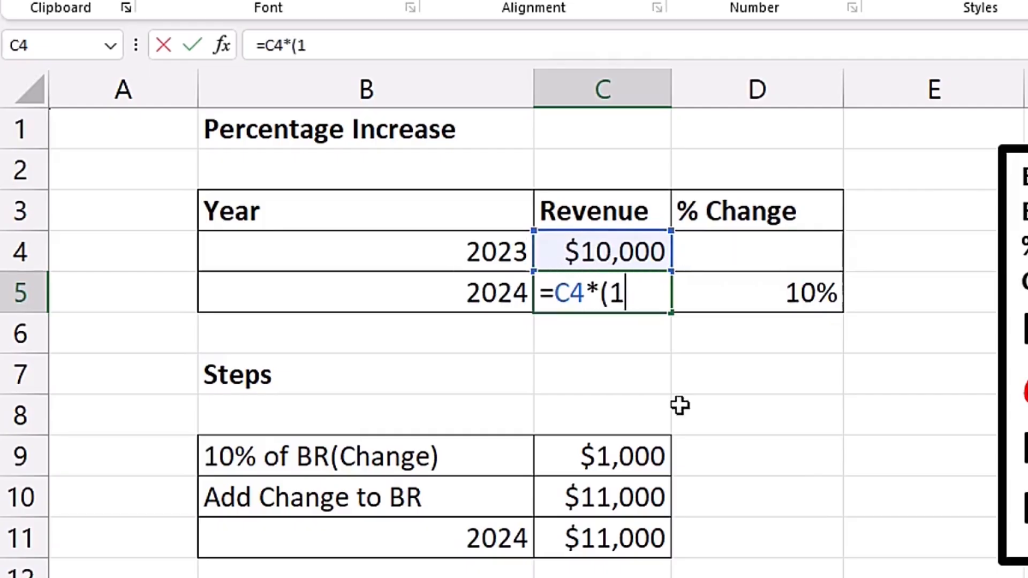
left_click(711, 300)
type(")")
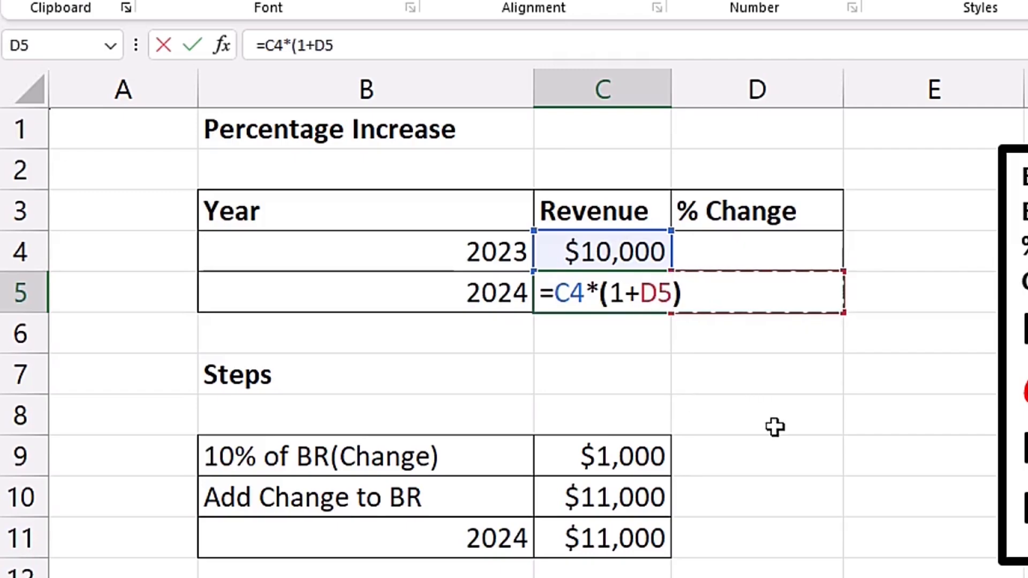
key("Return")
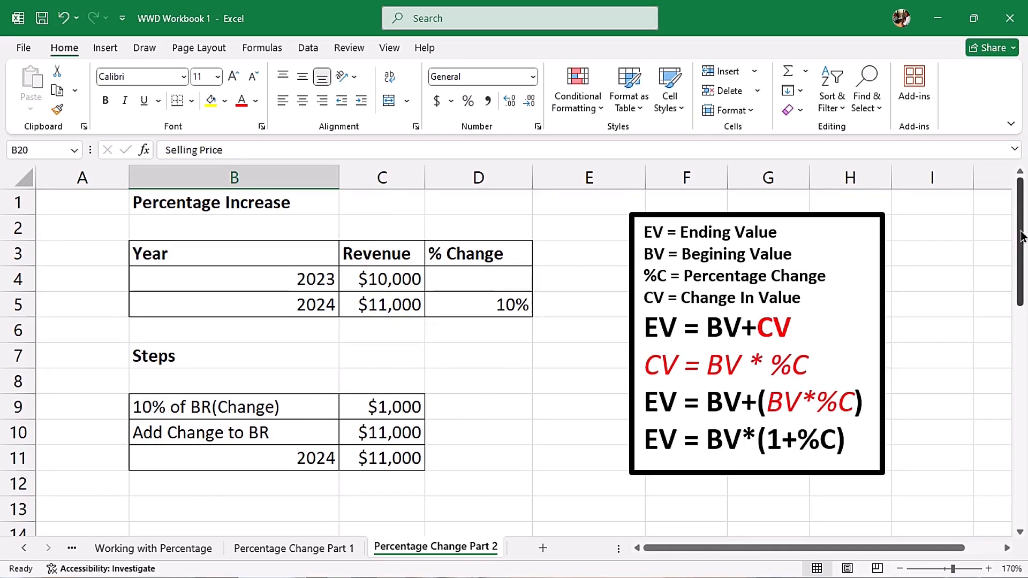
Step: In the Percentage Decrease section, calculate the laptop price change in cell C22 with =-25%*C19
left_click_drag(1022, 235, 1009, 381)
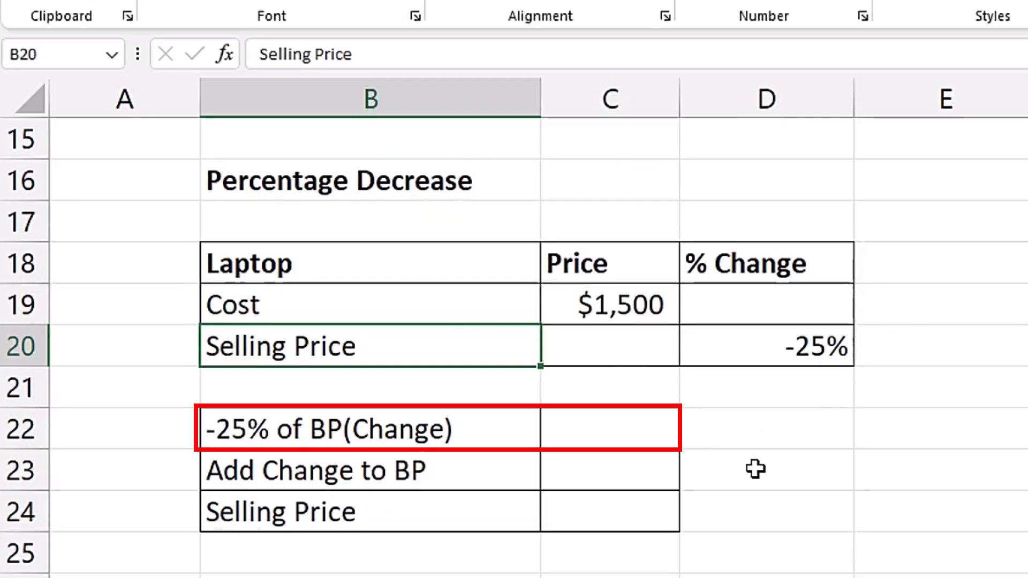
left_click(603, 430)
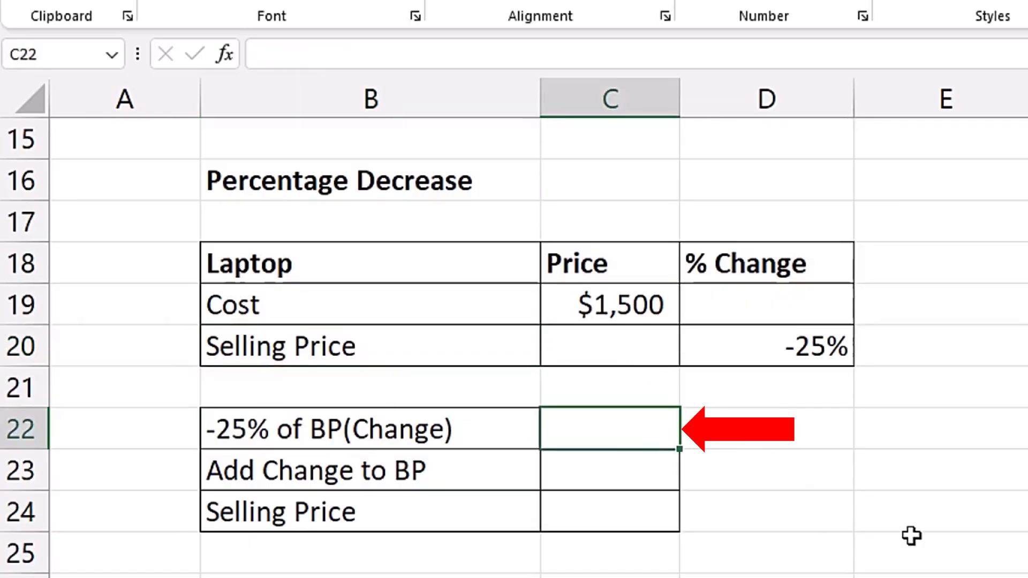
type("=")
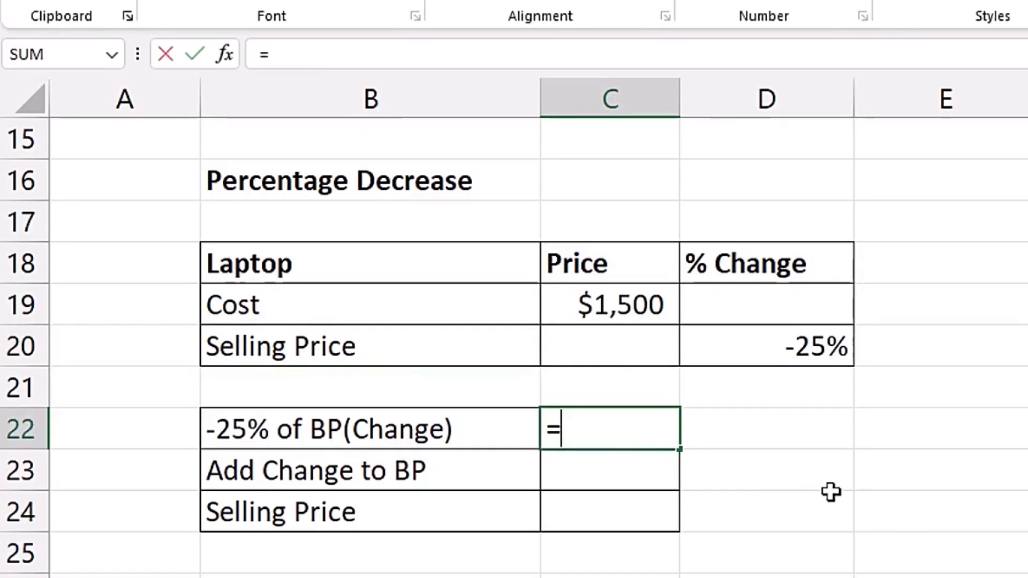
type("-25")
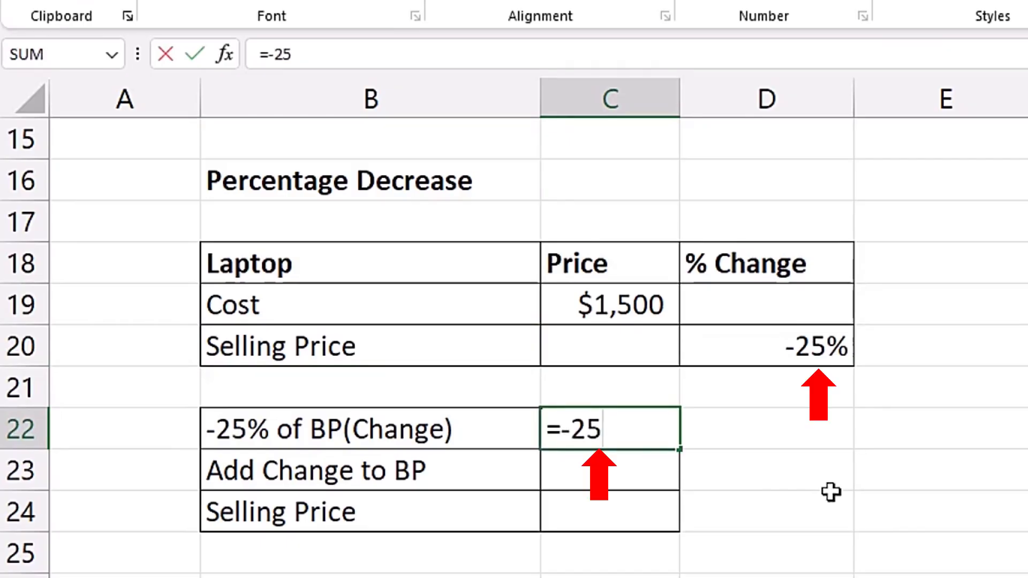
type("%*")
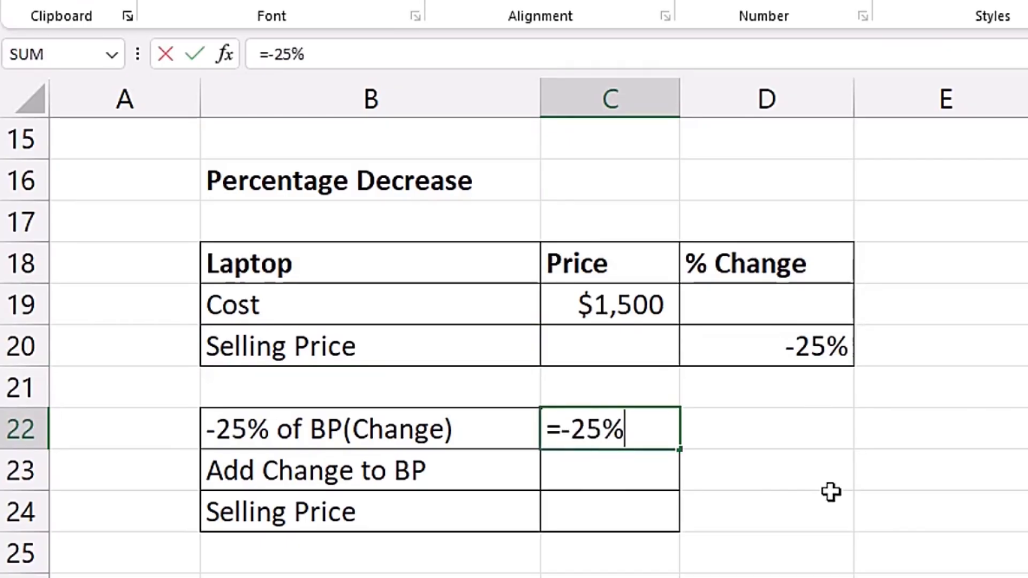
left_click(626, 308)
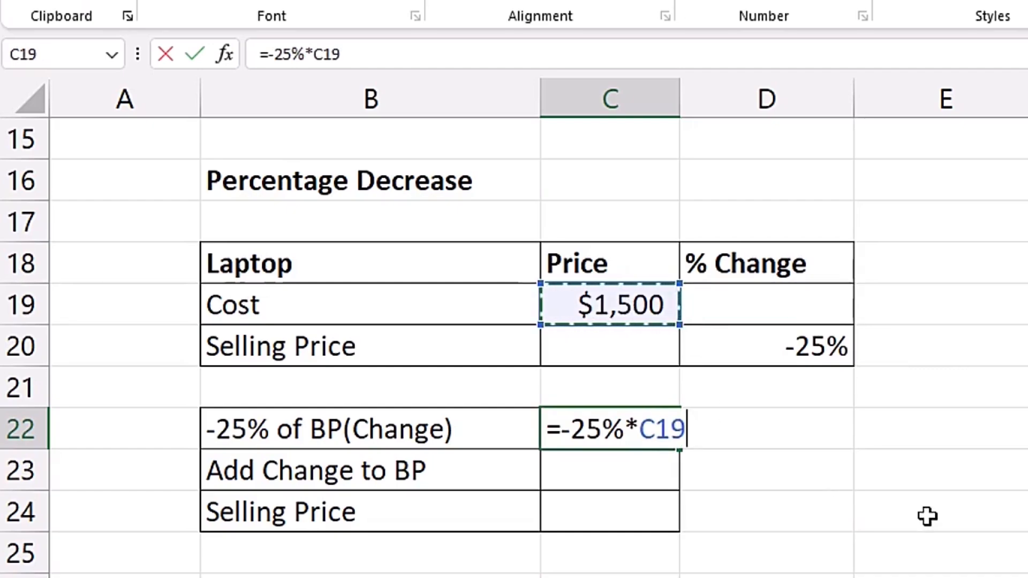
key("Return")
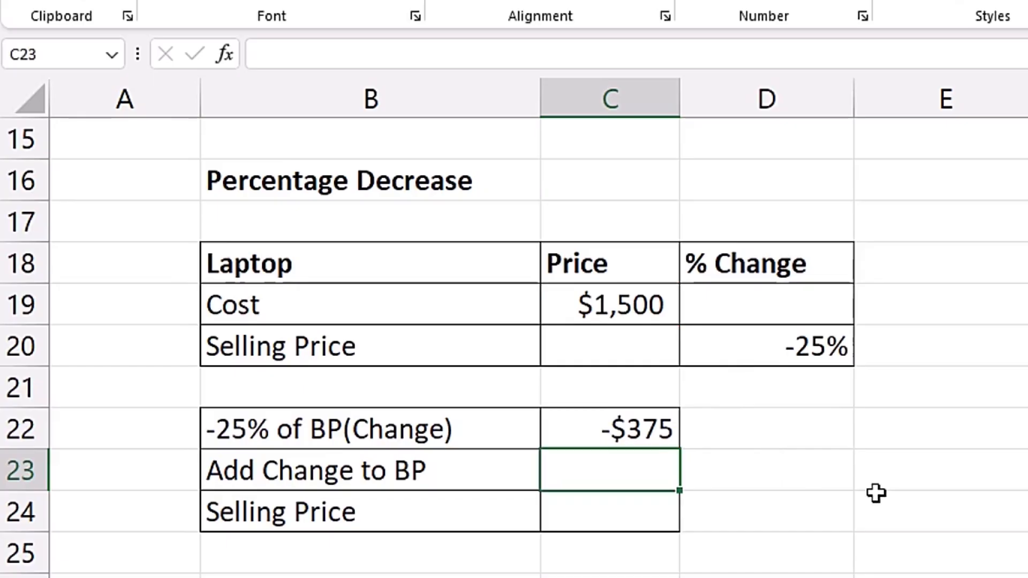
Step: Add the price change to the laptop's cost in cell C23 with the formula =C22+C19
type("=")
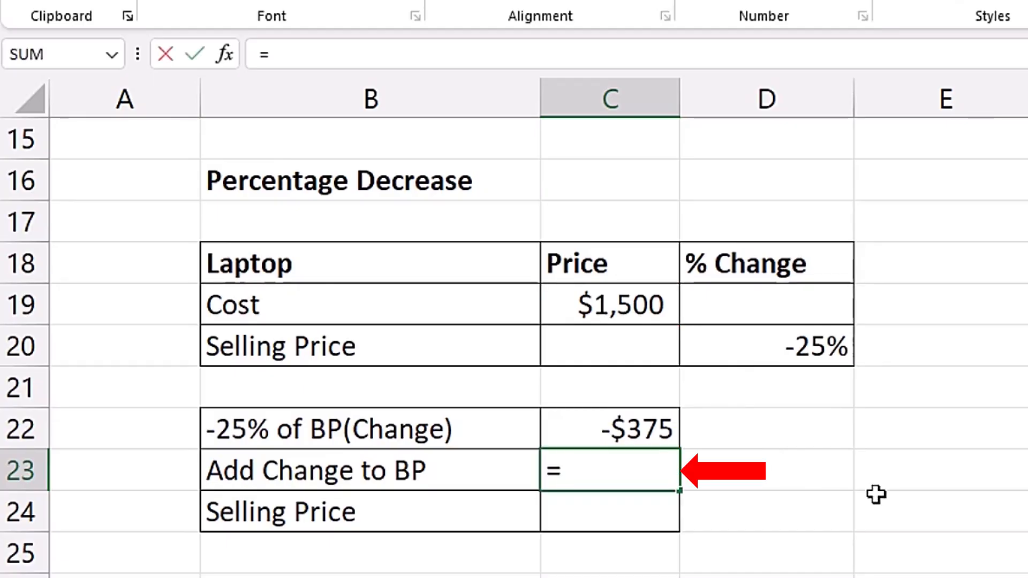
left_click(659, 420)
type("+")
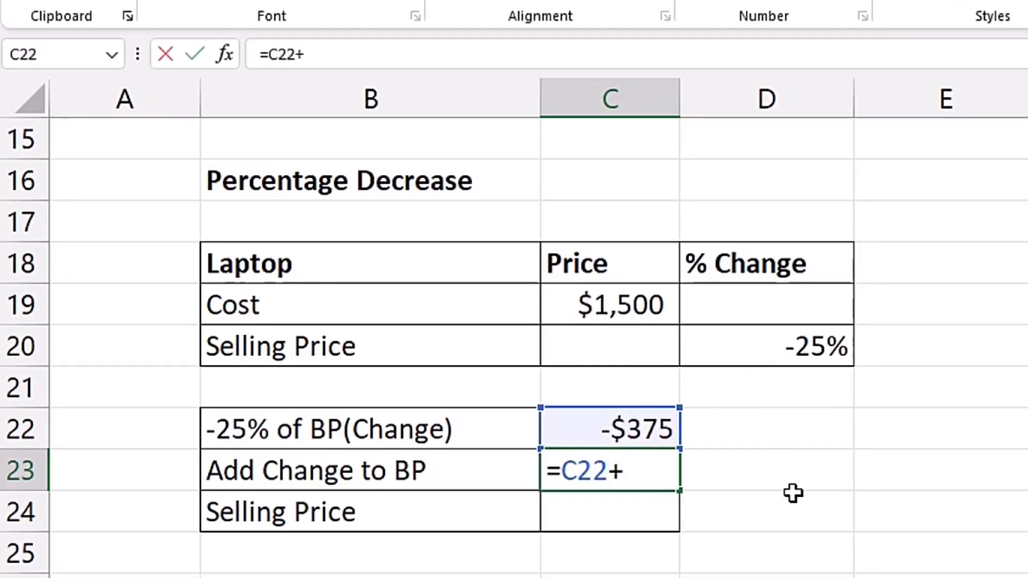
left_click(646, 311)
key("Return")
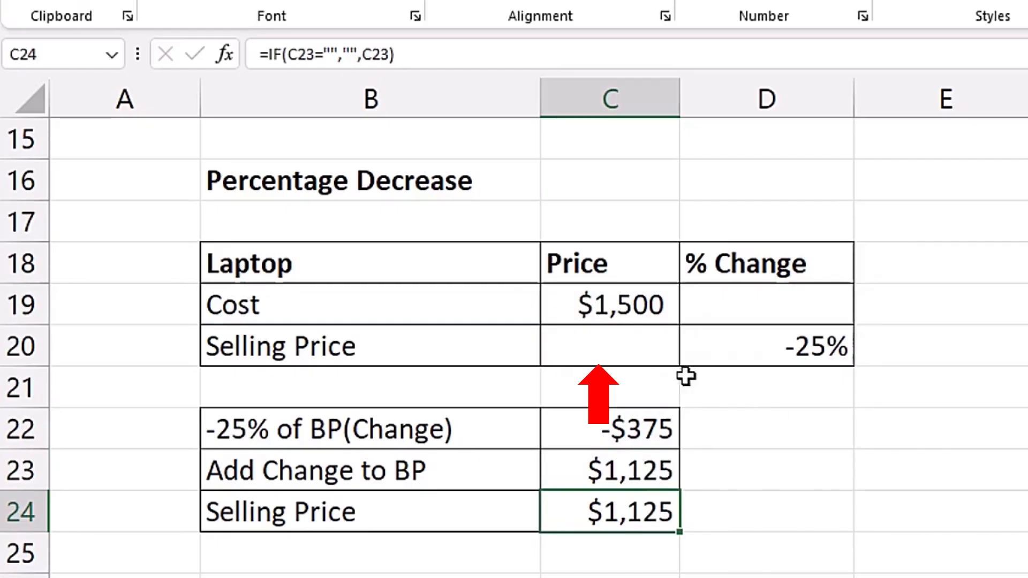
Step: Calculate the laptop's selling price in cell C20 directly with the single formula =C19*(1+D20)
left_click(643, 345)
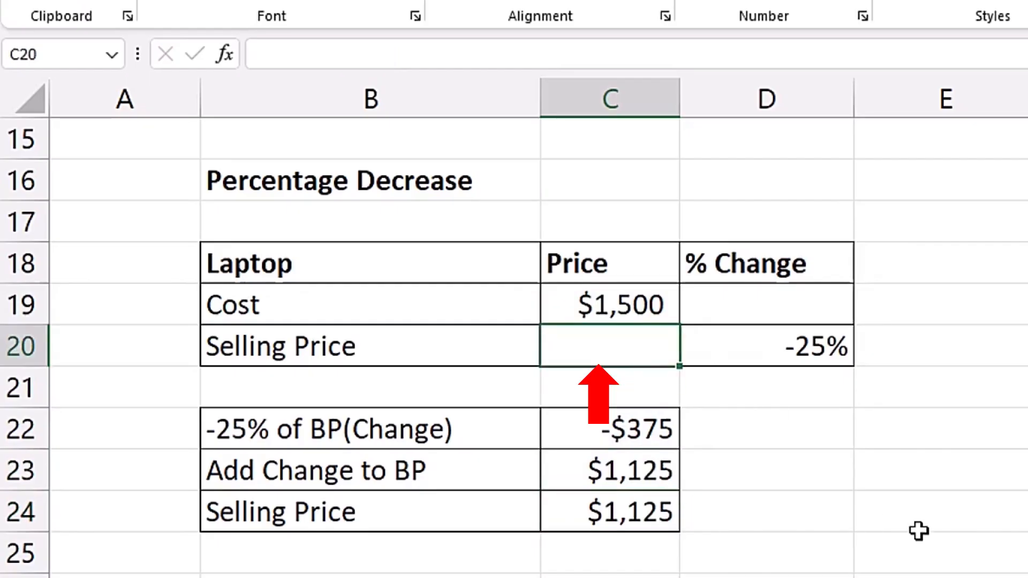
type("=")
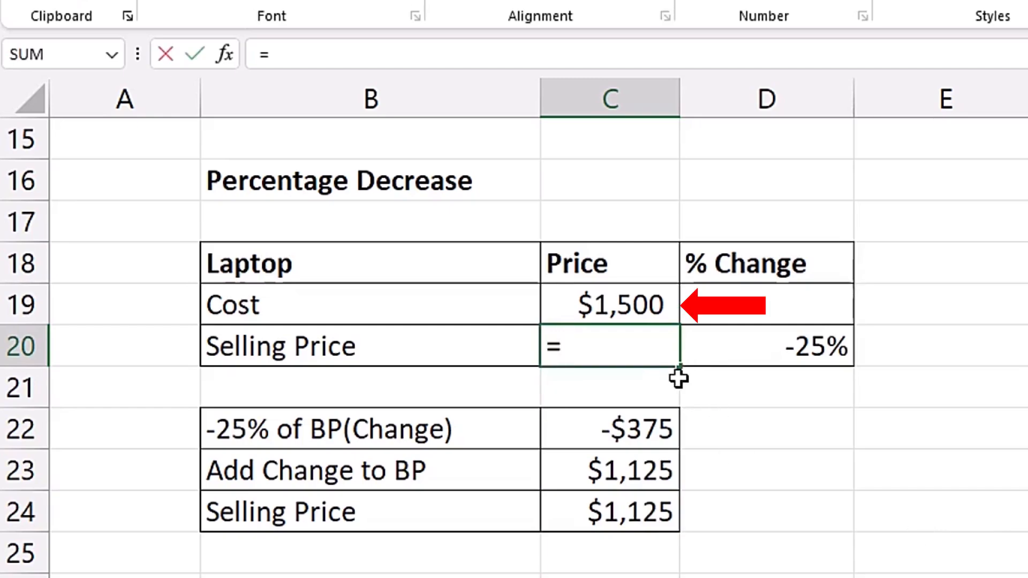
left_click(633, 304)
type("*")
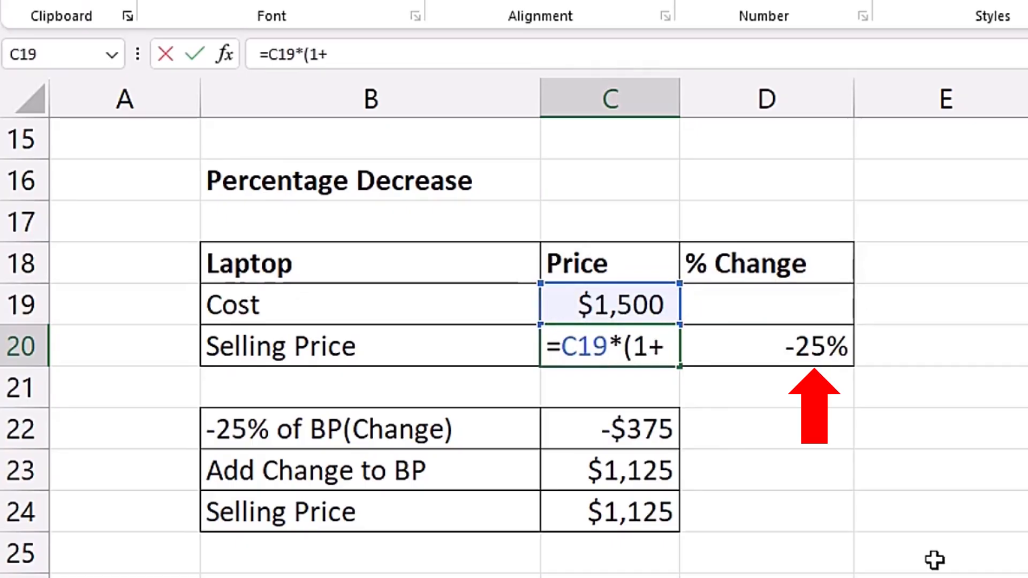
type("(1+")
left_click(797, 346)
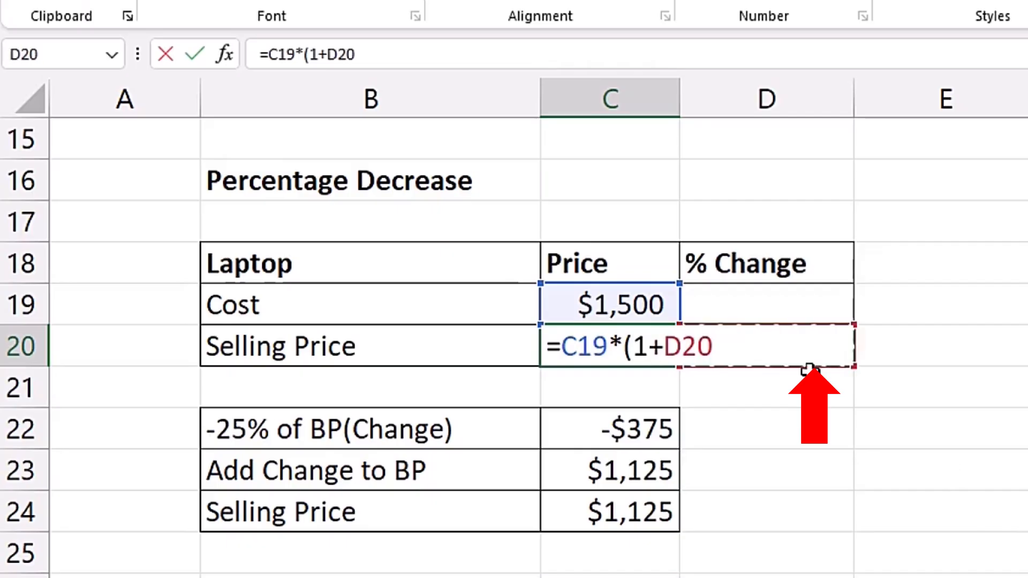
type(")")
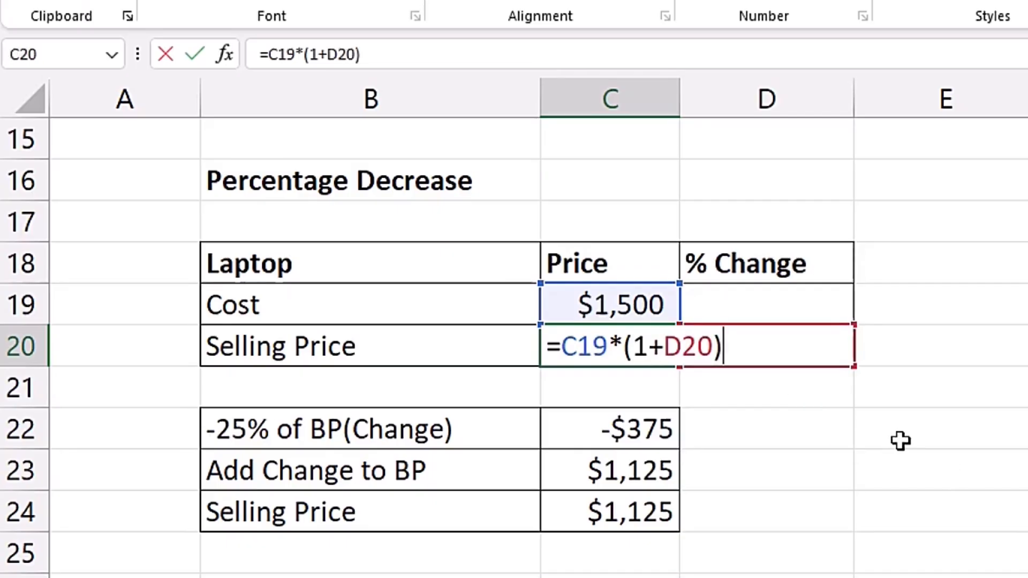
key("Return")
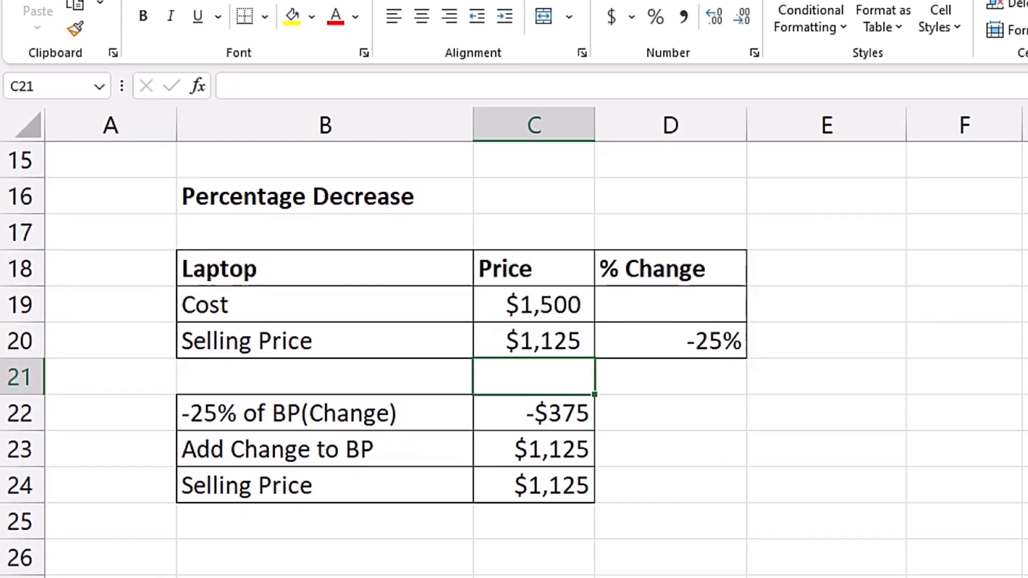
Step: In the Company's Profit Analysis table, examine February's existing profit formula in cell E31 and return to the empty cell D31
left_click_drag(1020, 369, 1020, 412)
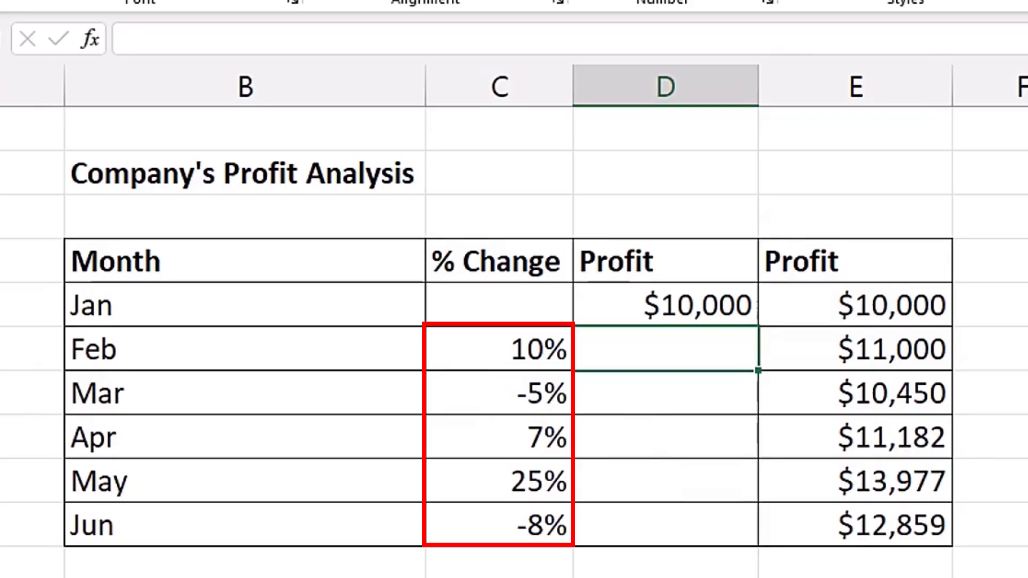
double_click(872, 348)
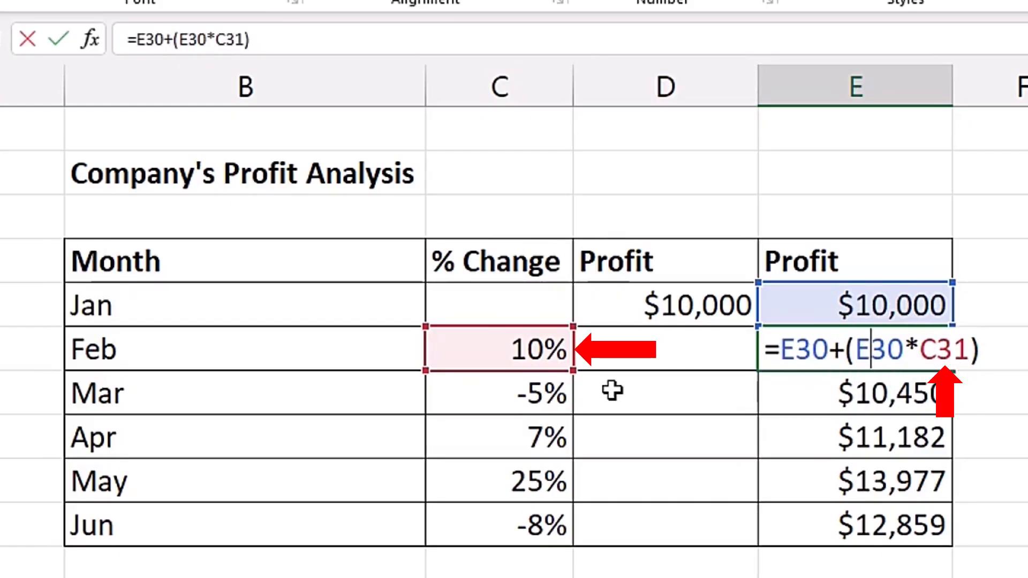
left_click(683, 362)
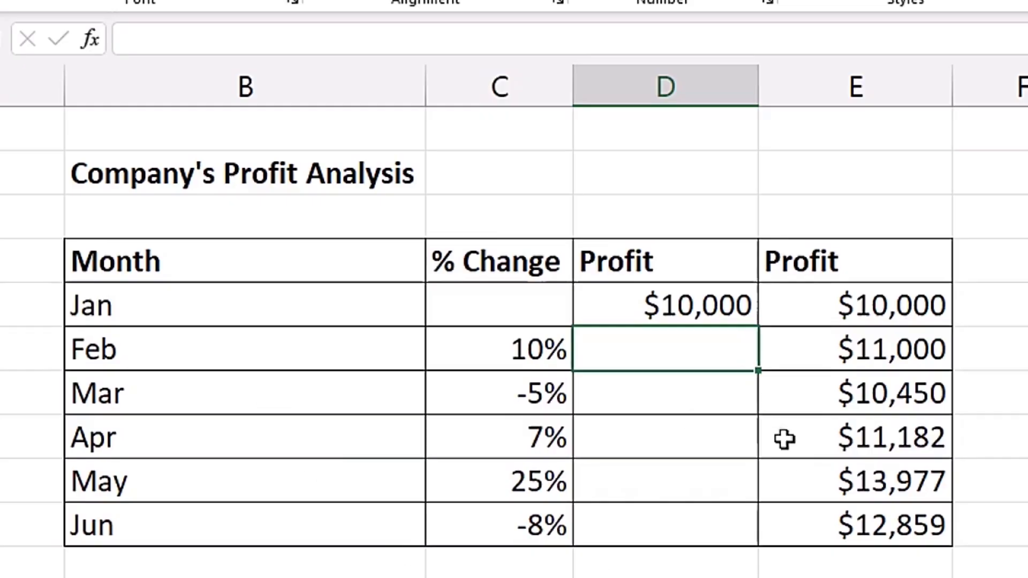
Step: Calculate February's profit in cell D31 with the single formula =D30*(1+C31)
type("=")
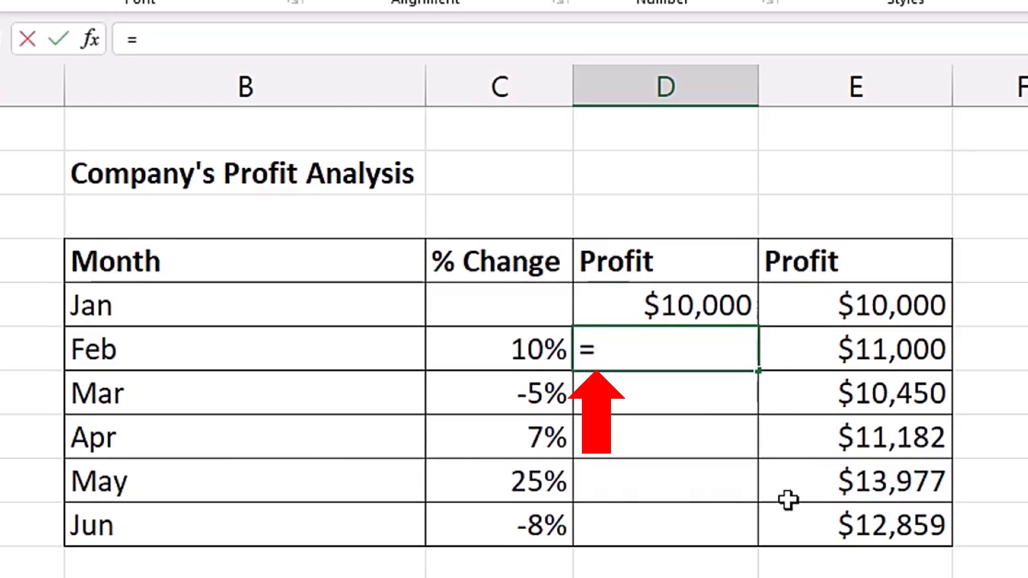
left_click(678, 307)
type("*")
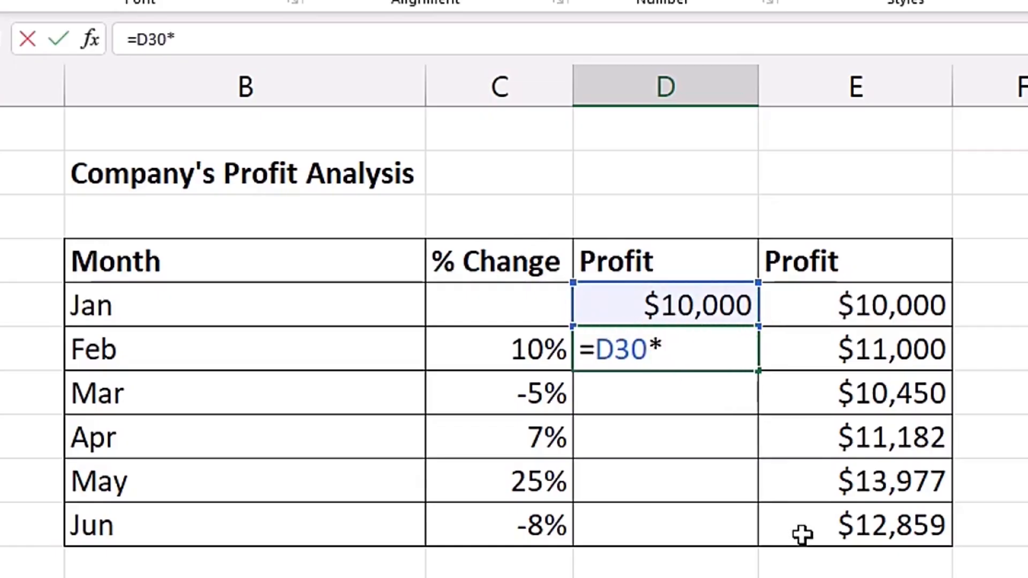
type("(1+")
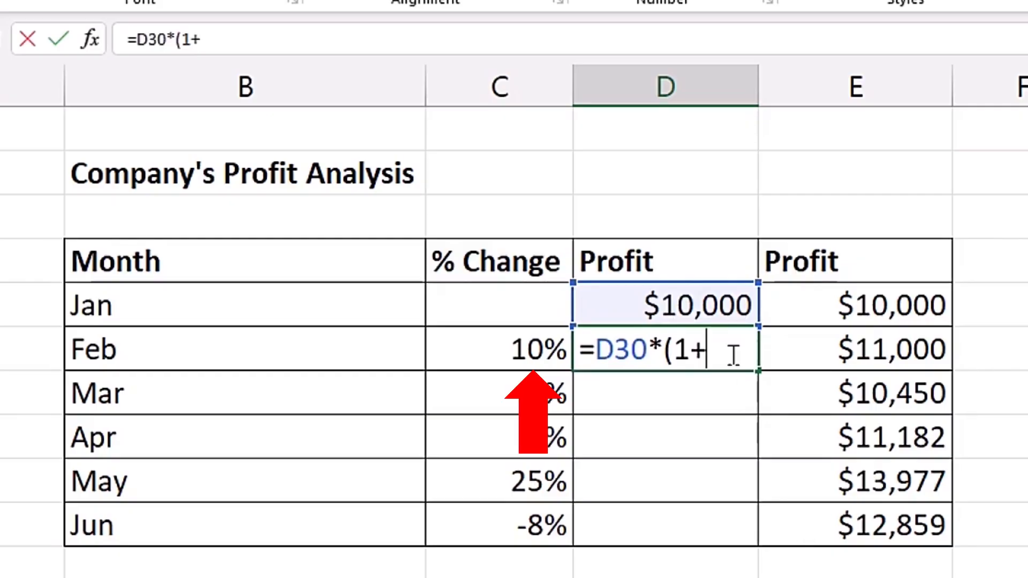
left_click(467, 350)
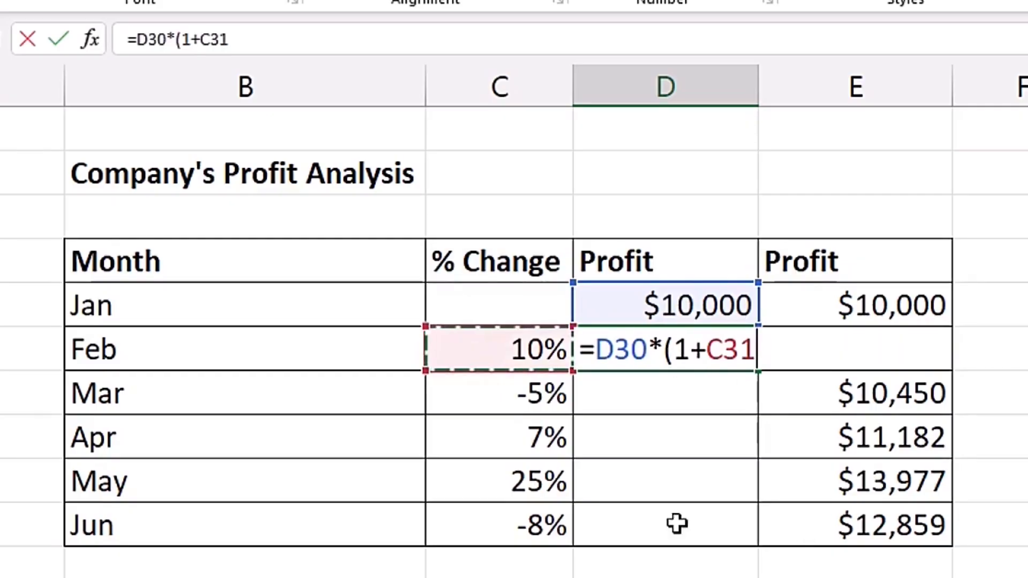
type(")")
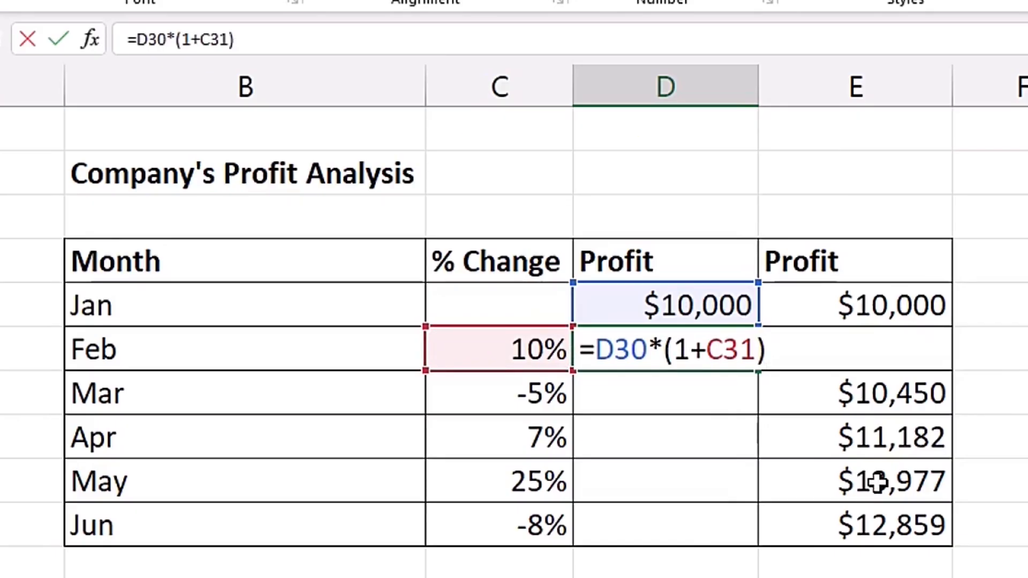
key("ctrl+Return")
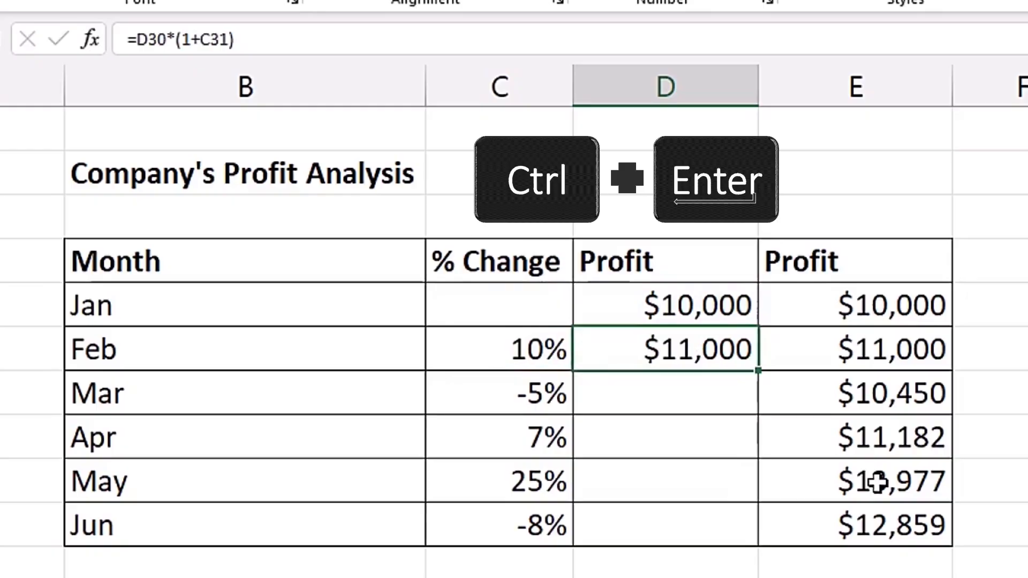
Step: Fill February's profit formula down through June in cell D35 and check the cell references in June's formula
left_click_drag(758, 371, 760, 530)
left_click(693, 537)
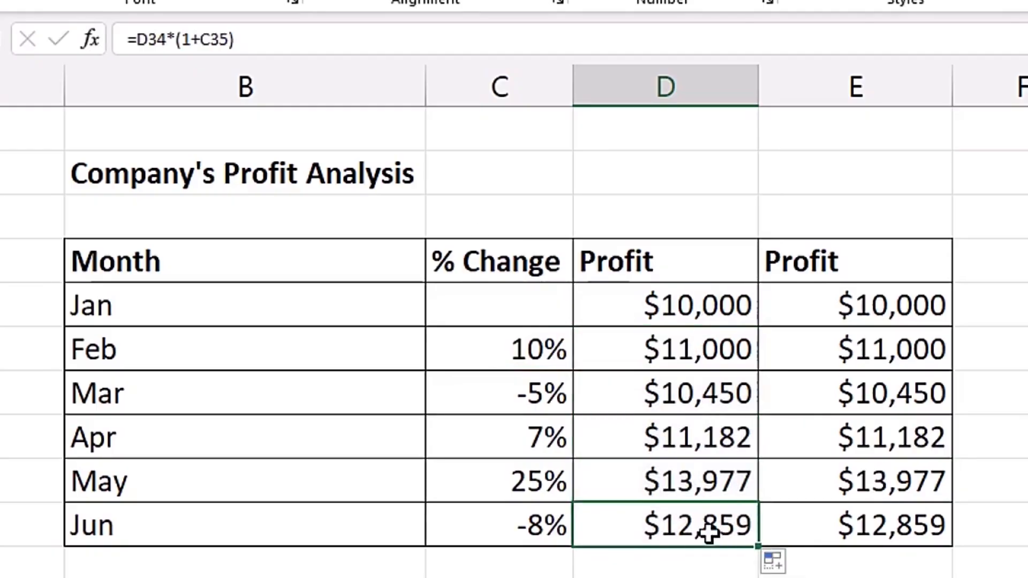
double_click(709, 534)
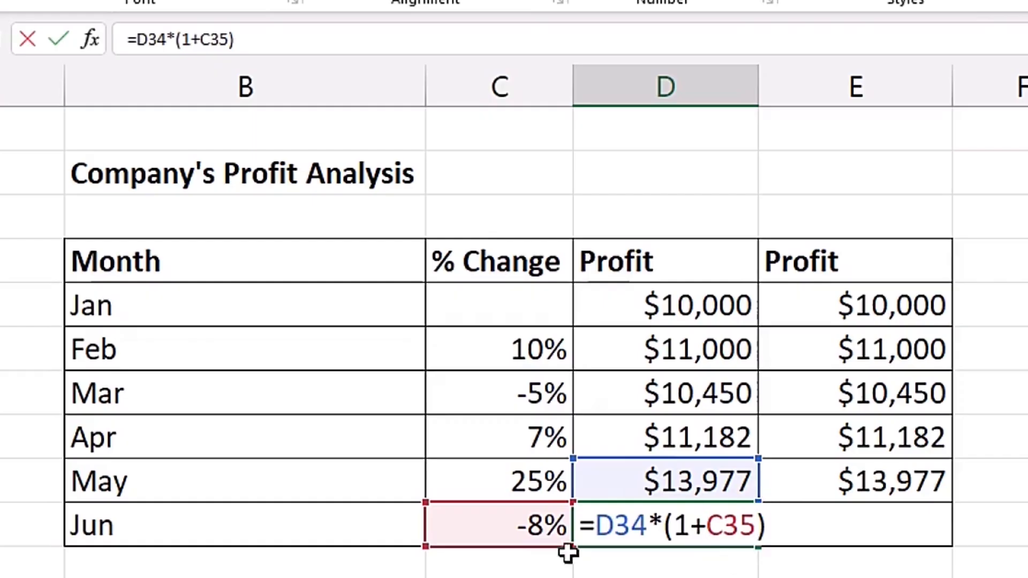
key("Escape")
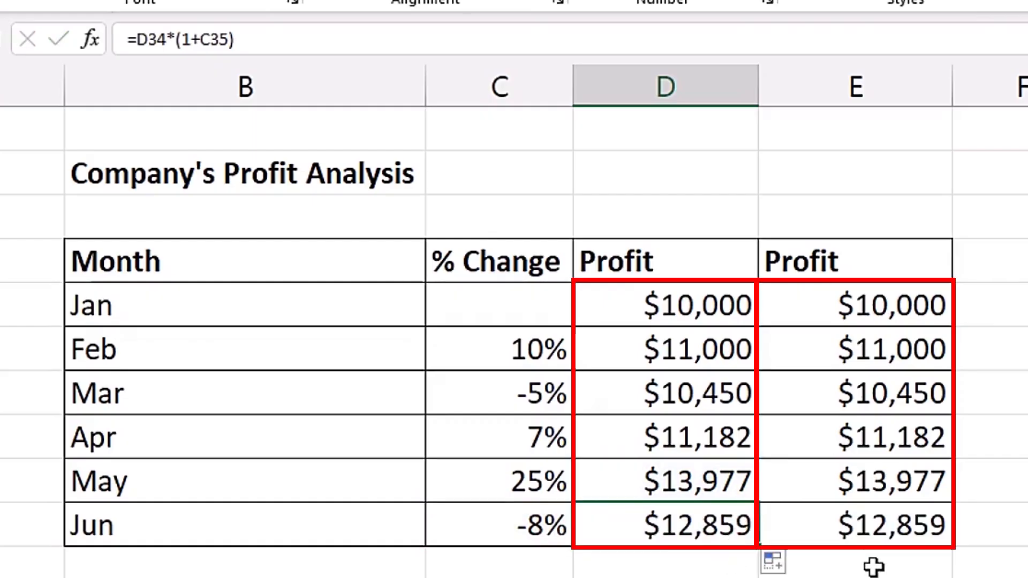